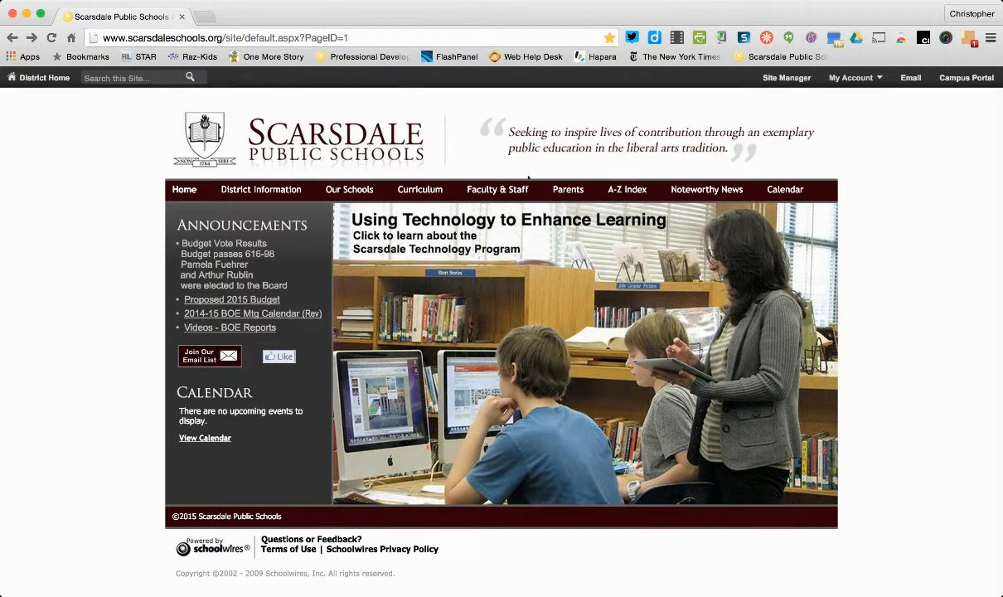
# Open Gmail from the district site's Faculty & Staff links and go from the inbox to Google Calendar.
pyautogui.moveTo(520, 190)
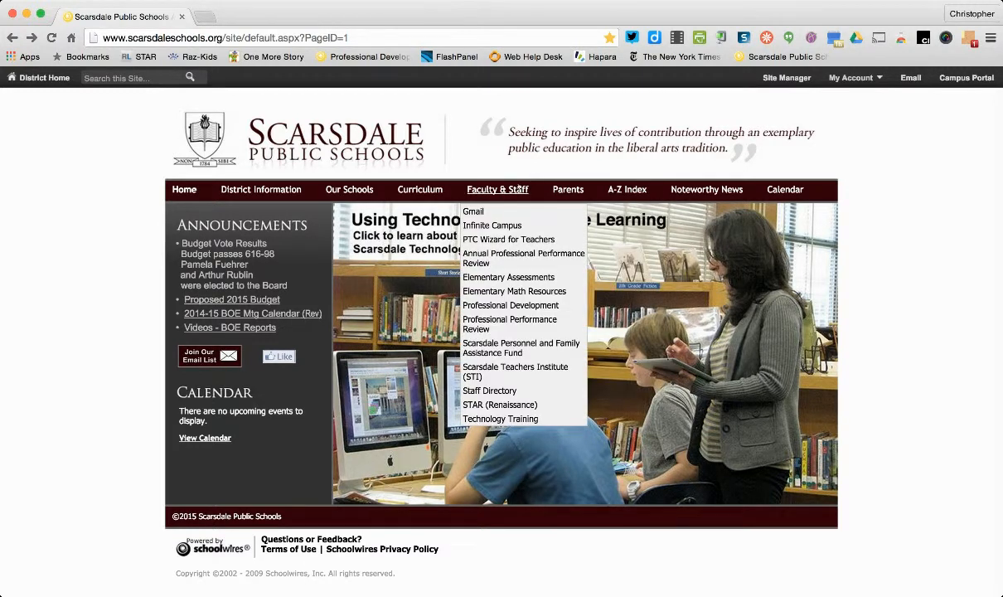
pyautogui.click(479, 212)
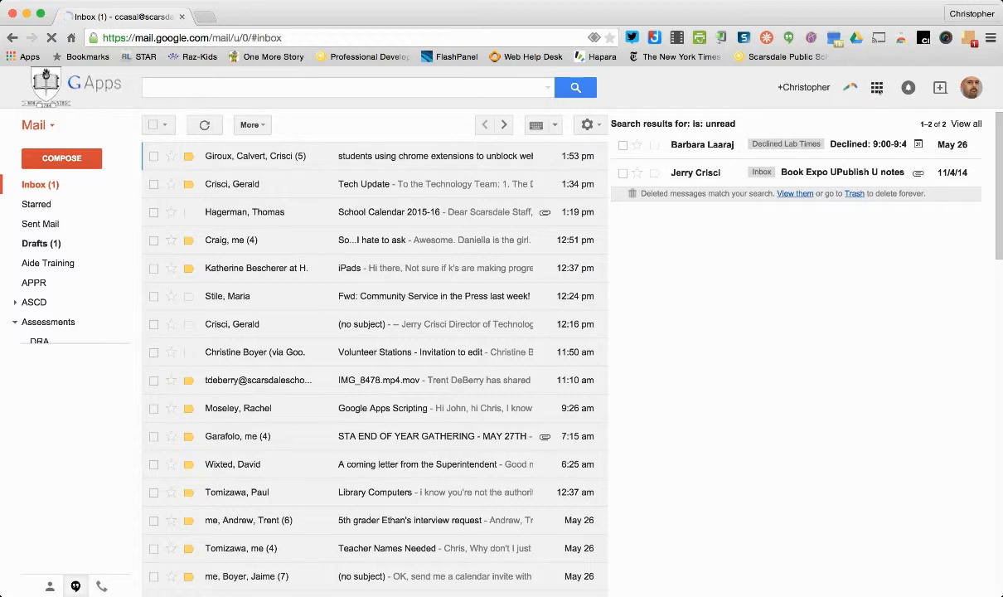
pyautogui.click(876, 88)
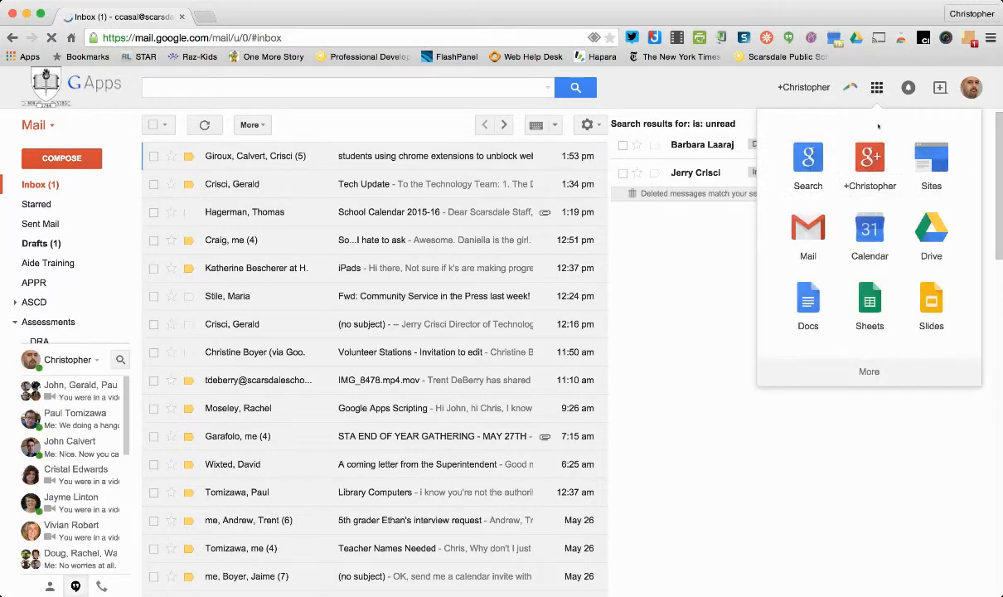
pyautogui.click(865, 236)
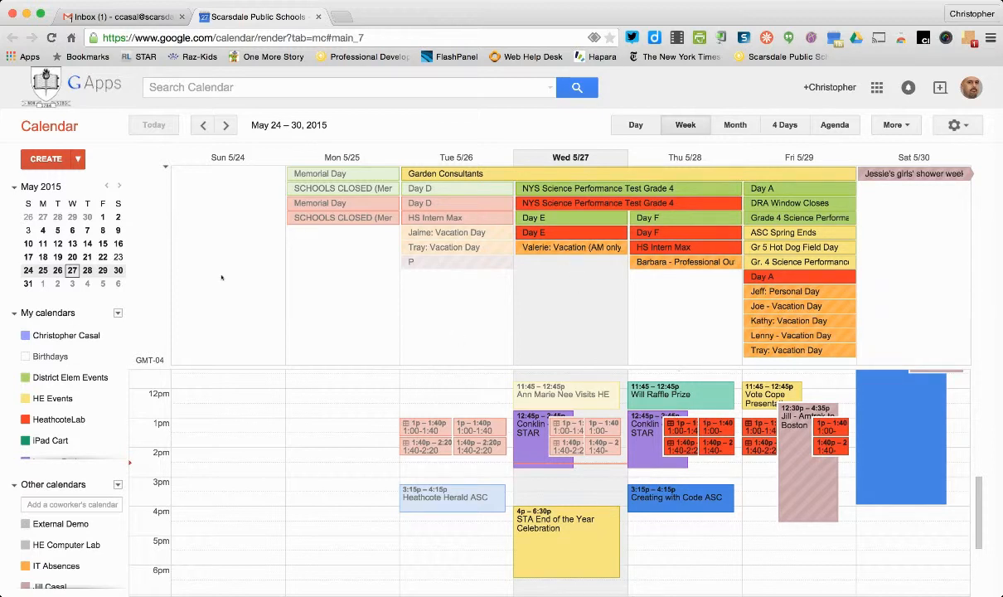
# Show and hide the Birthdays calendar and look through the list of My calendars.
pyautogui.click(67, 360)
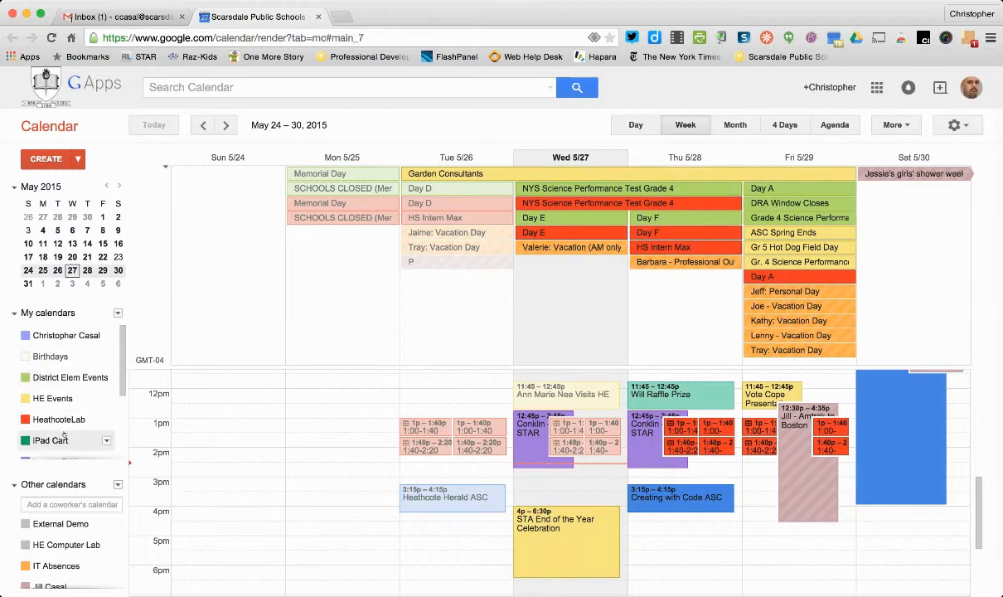
pyautogui.click(52, 358)
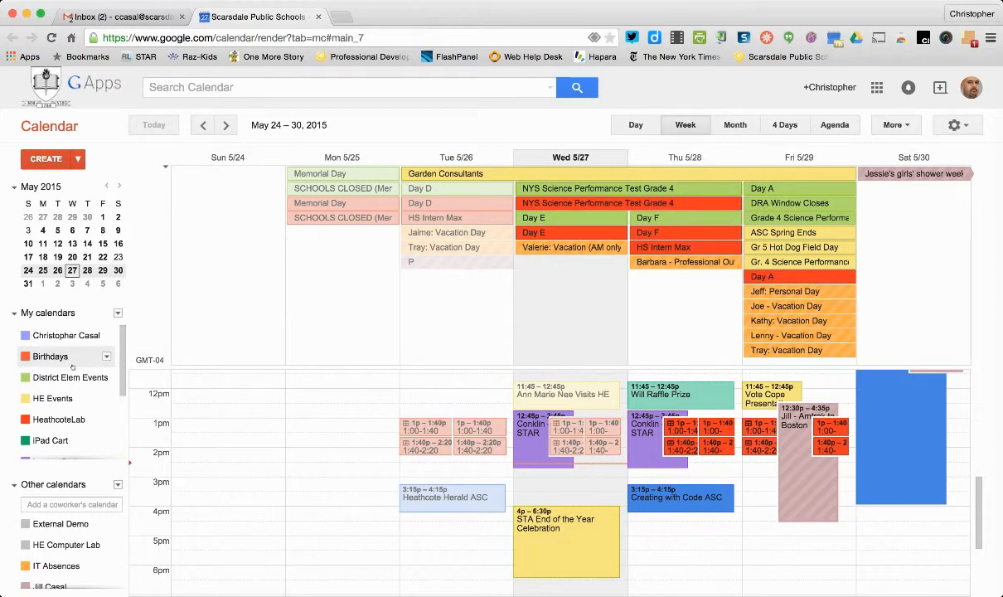
pyautogui.scroll(-2, 73, 377)
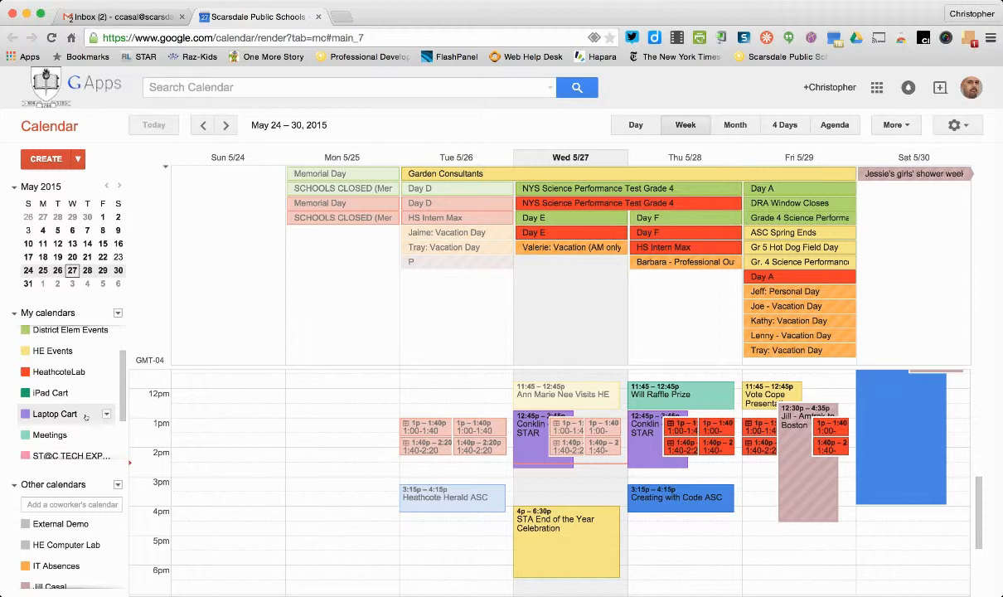
pyautogui.scroll(-3, 86, 417)
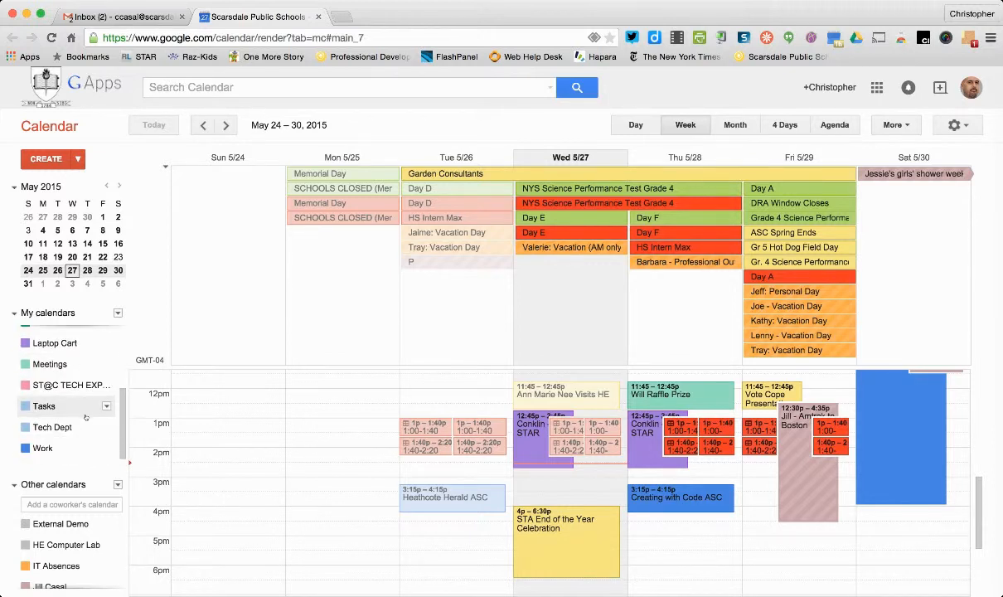
pyautogui.scroll(5, 85, 417)
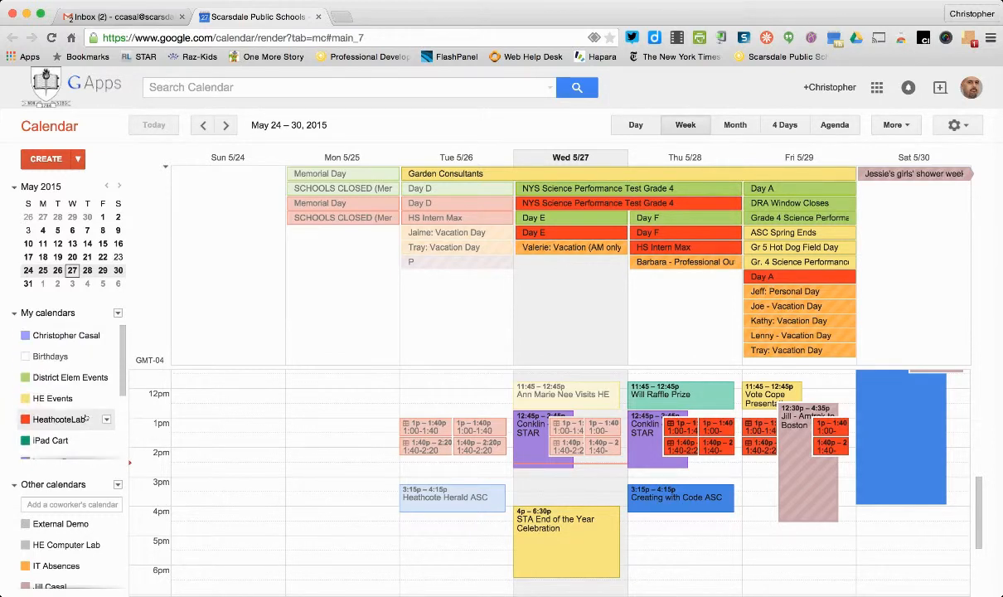
pyautogui.click(71, 356)
pyautogui.click(73, 356)
# Create a new calendar named Demo with the default time zone and sharing settings.
pyautogui.click(118, 313)
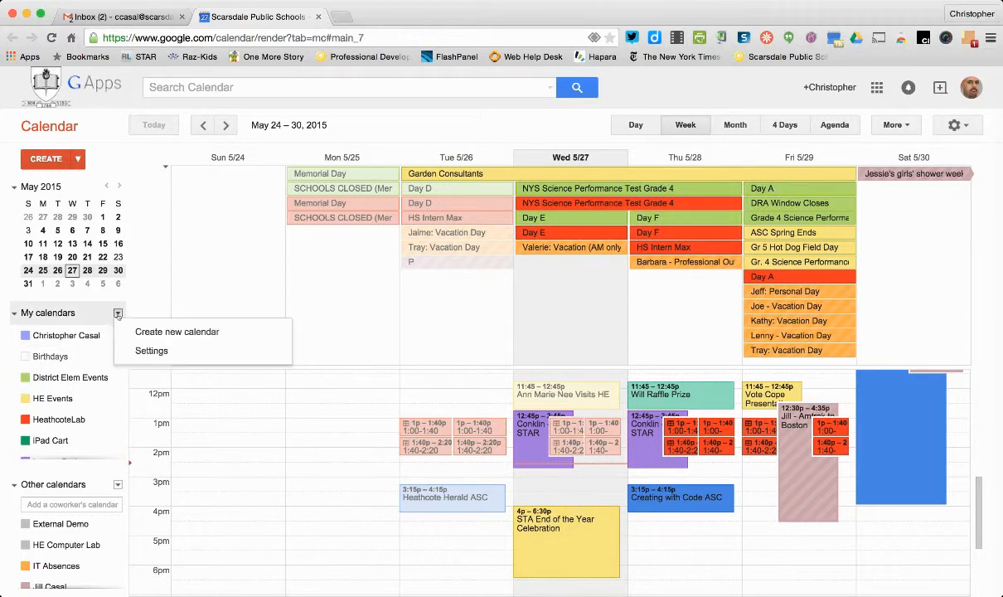
pyautogui.click(147, 335)
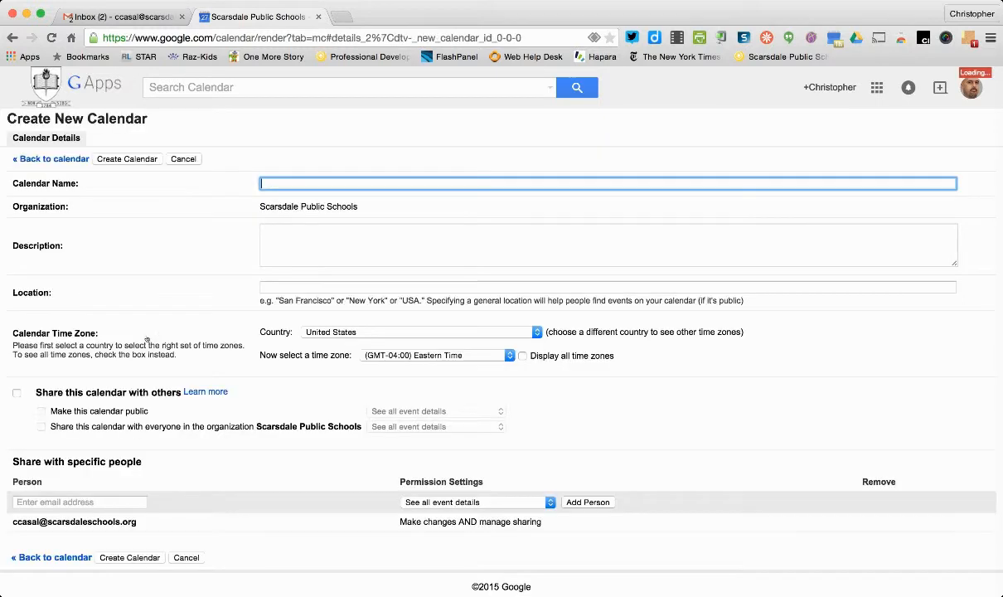
pyautogui.write('Demo')
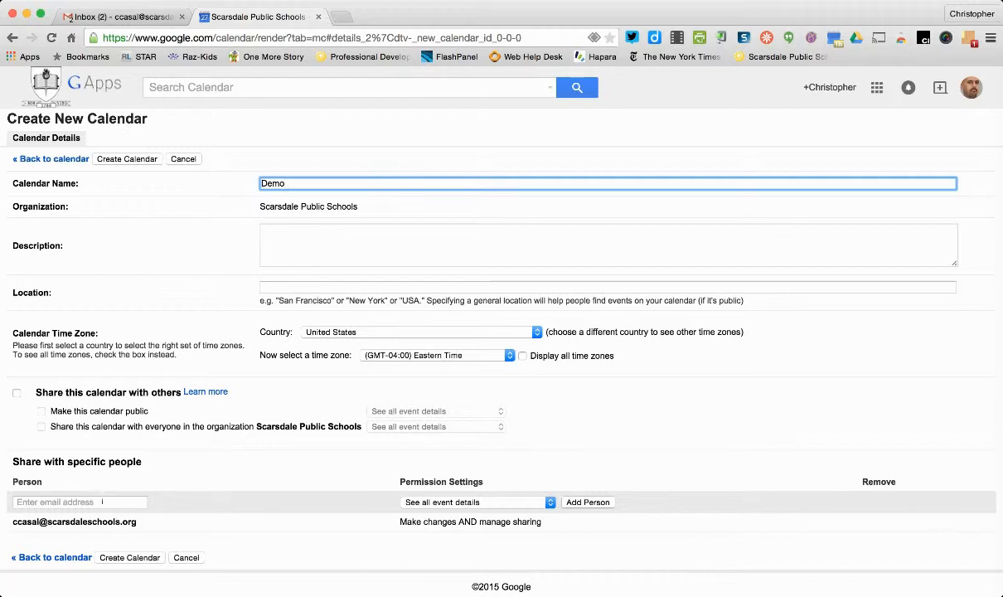
pyautogui.click(137, 557)
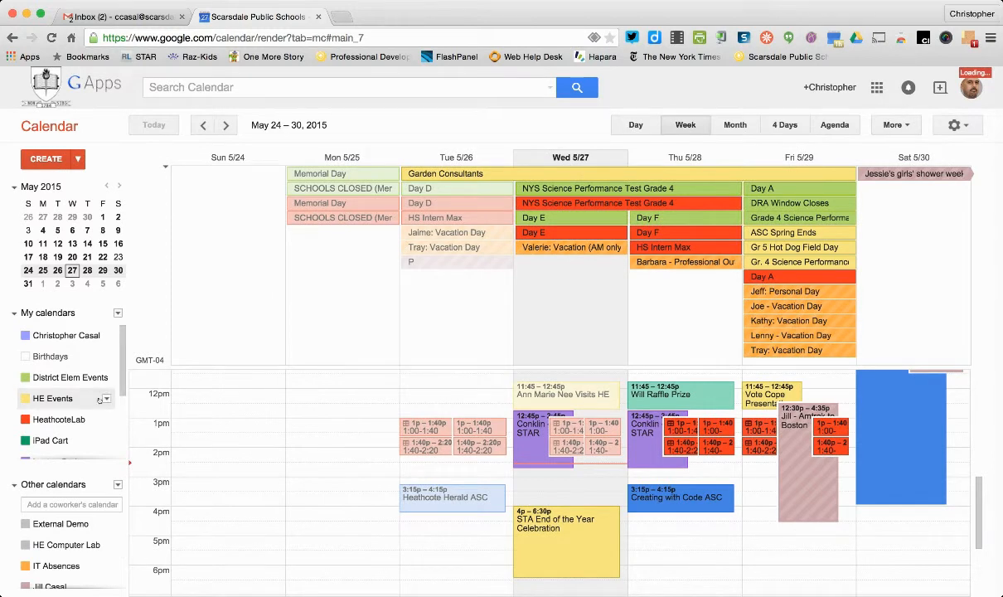
# Find the Demo calendar under My calendars and look over its options and colour choices.
pyautogui.scroll(-5, 99, 401)
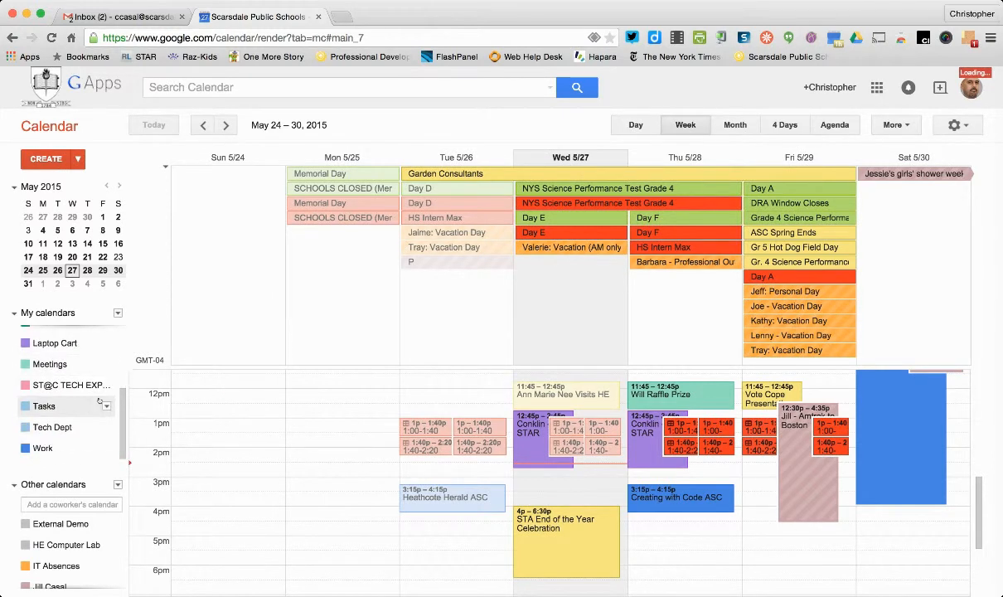
pyautogui.scroll(5, 99, 407)
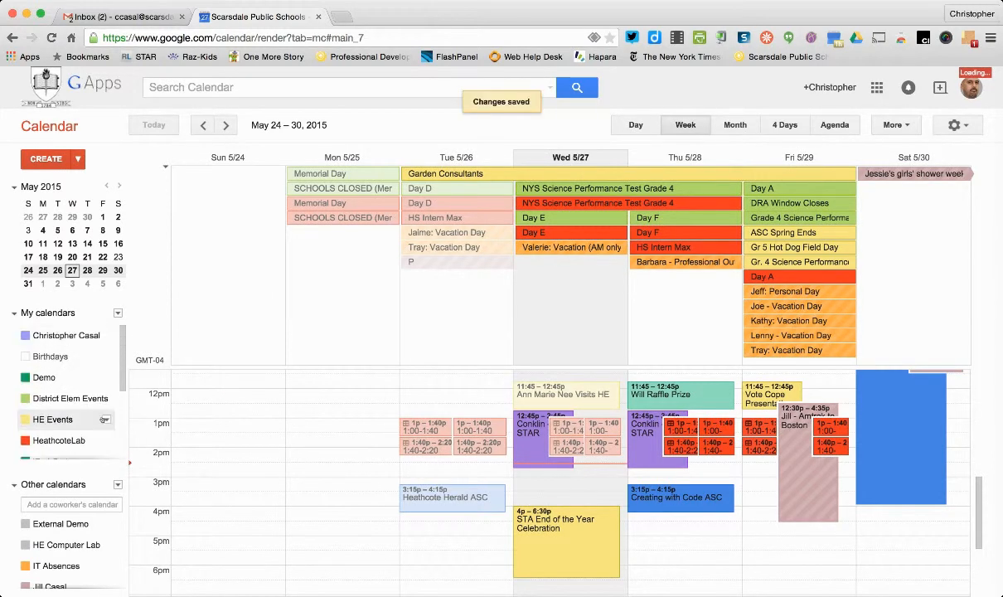
pyautogui.scroll(-2, 103, 414)
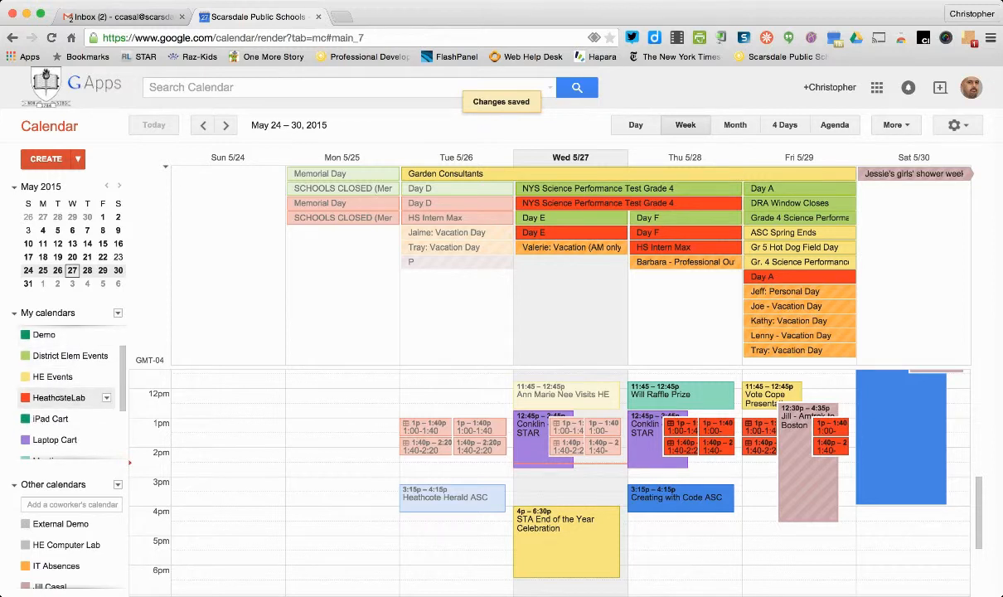
pyautogui.scroll(2, 69, 383)
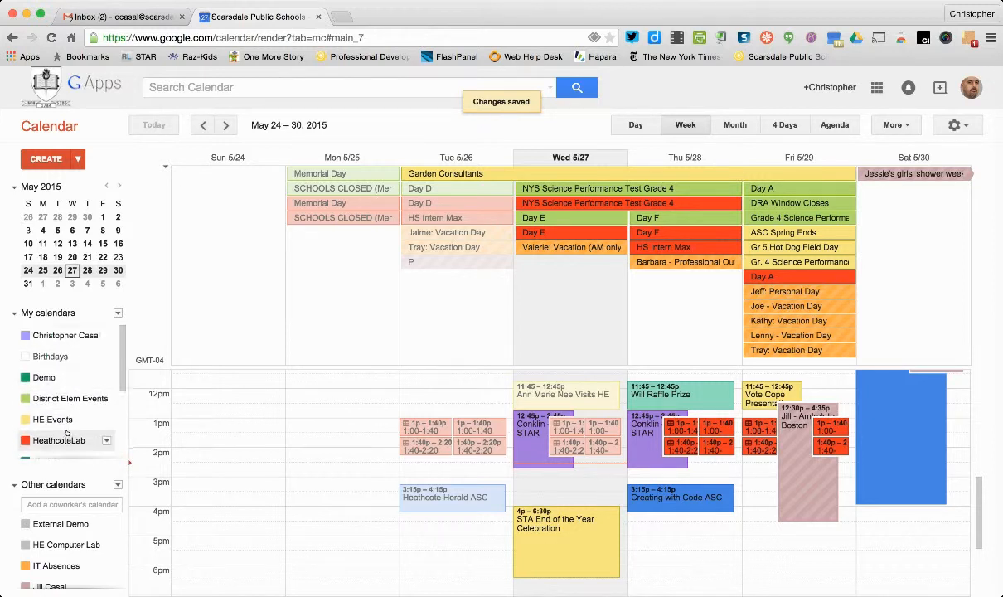
pyautogui.click(106, 377)
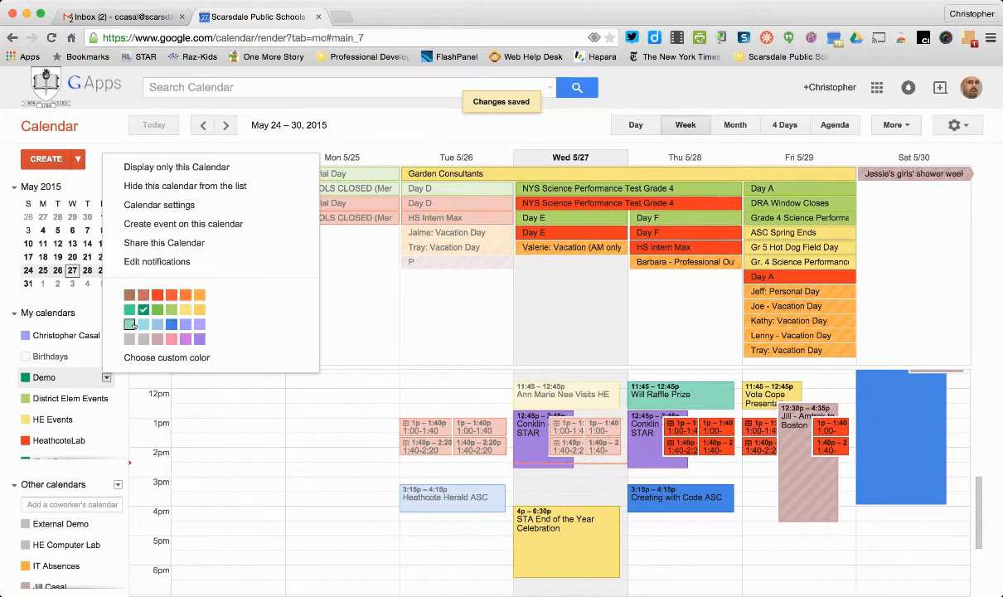
pyautogui.click(53, 360)
pyautogui.click(53, 363)
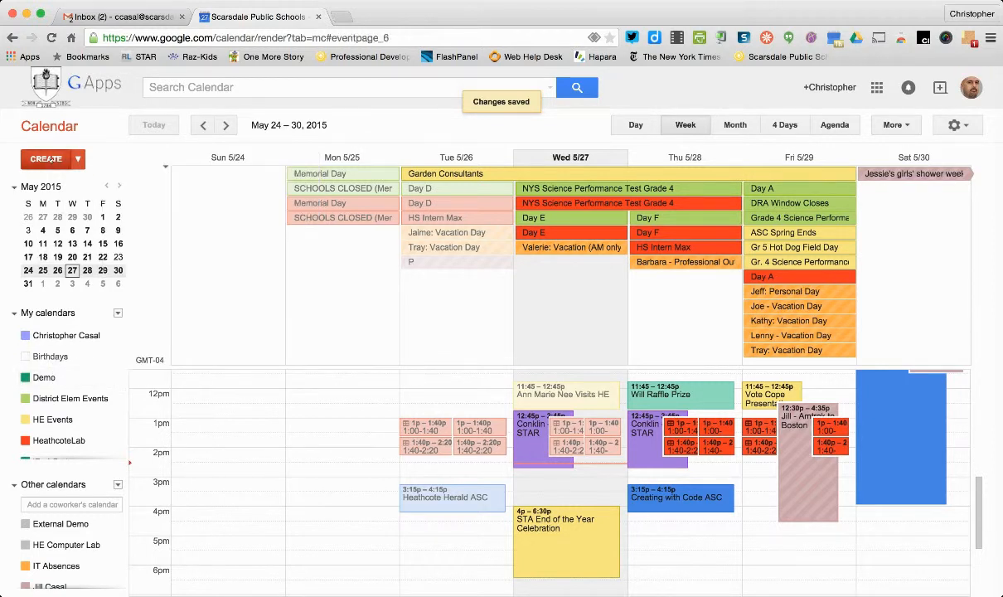
# Start a new event titled Demo on 5/28/2015 with a start time of 1:30pm.
pyautogui.click(47, 159)
pyautogui.write('Demo')
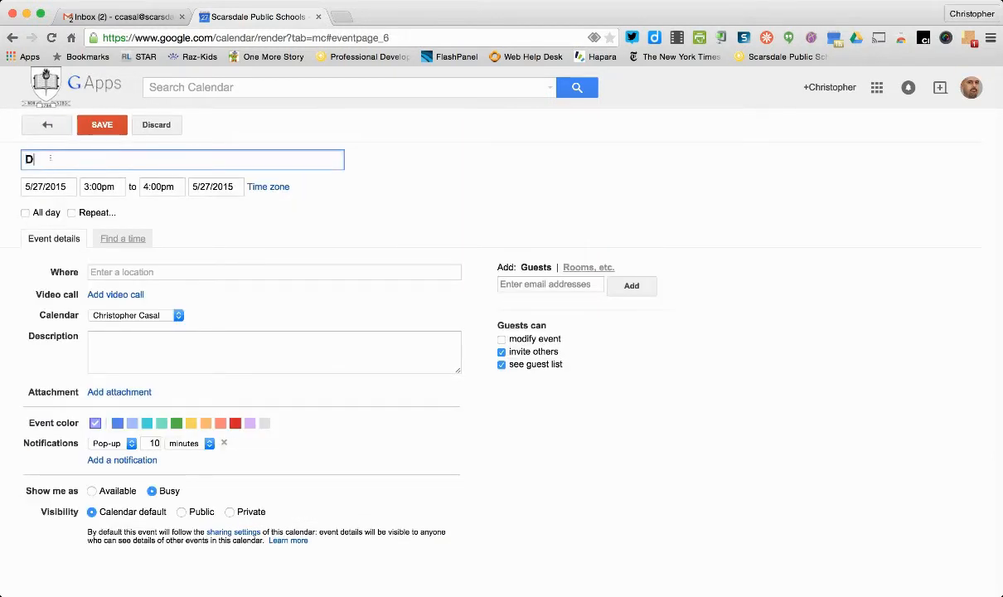
pyautogui.click(102, 187)
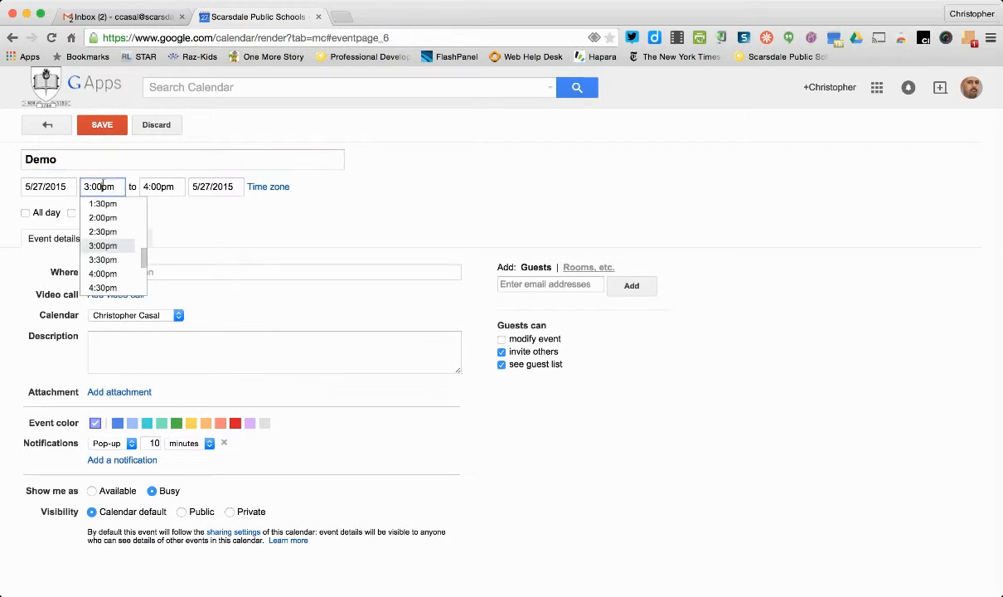
pyautogui.click(51, 187)
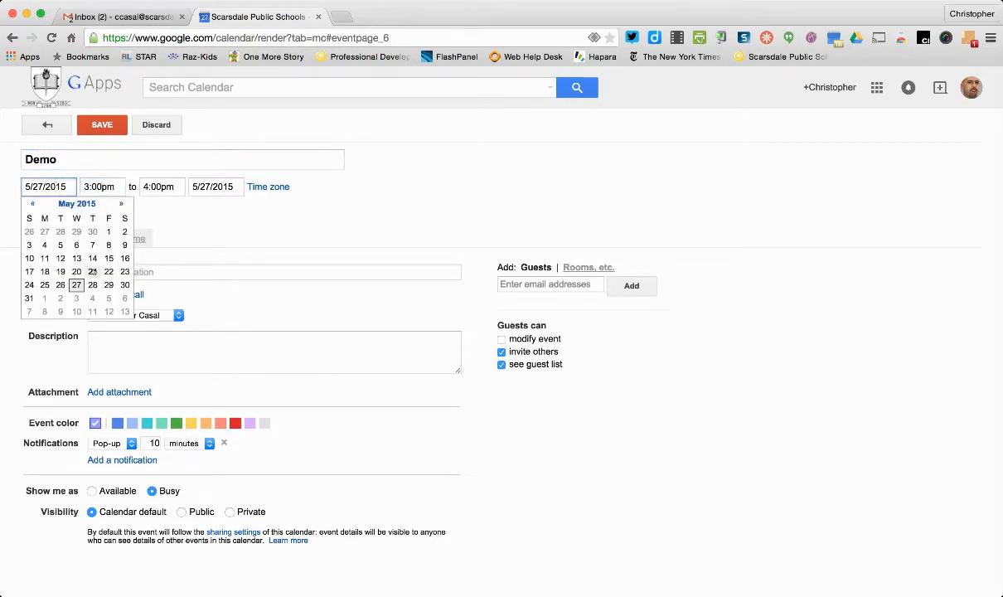
pyautogui.click(92, 285)
pyautogui.click(105, 182)
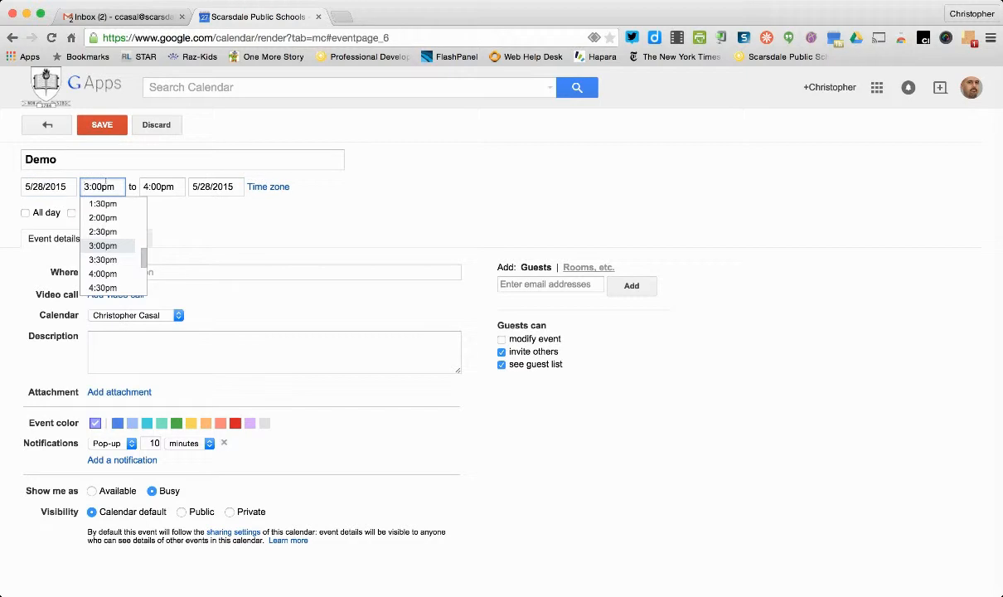
pyautogui.click(99, 201)
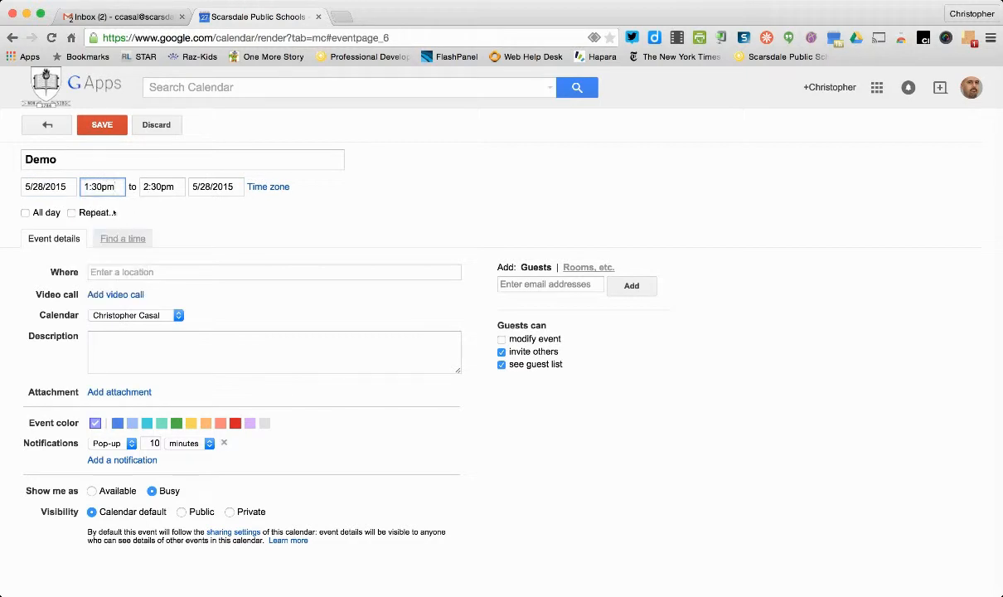
# Set the Demo event's end time to 2:37pm.
pyautogui.press('Tab')
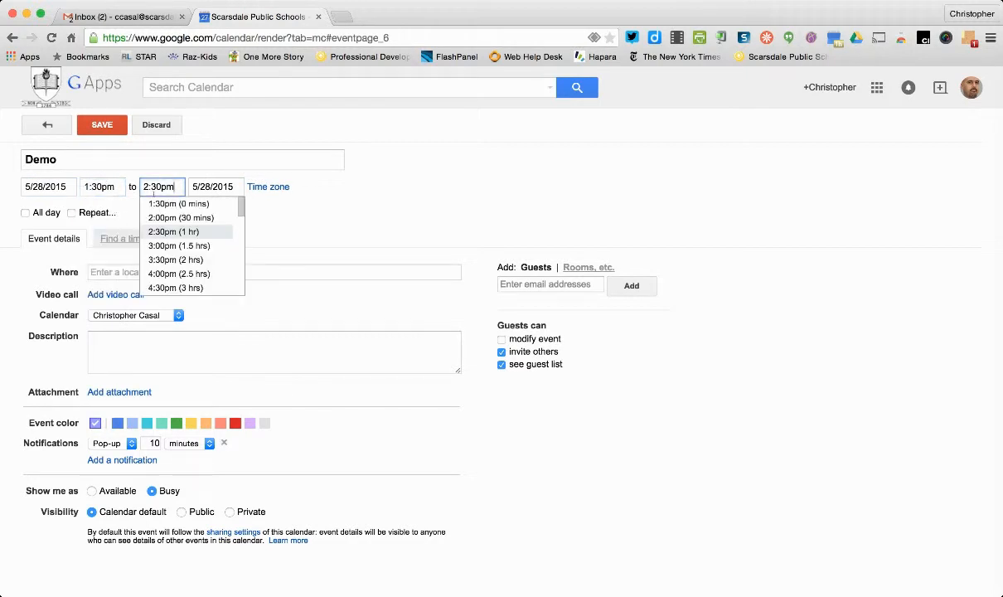
pyautogui.click(153, 180)
pyautogui.press('Delete')
pyautogui.press('Delete')
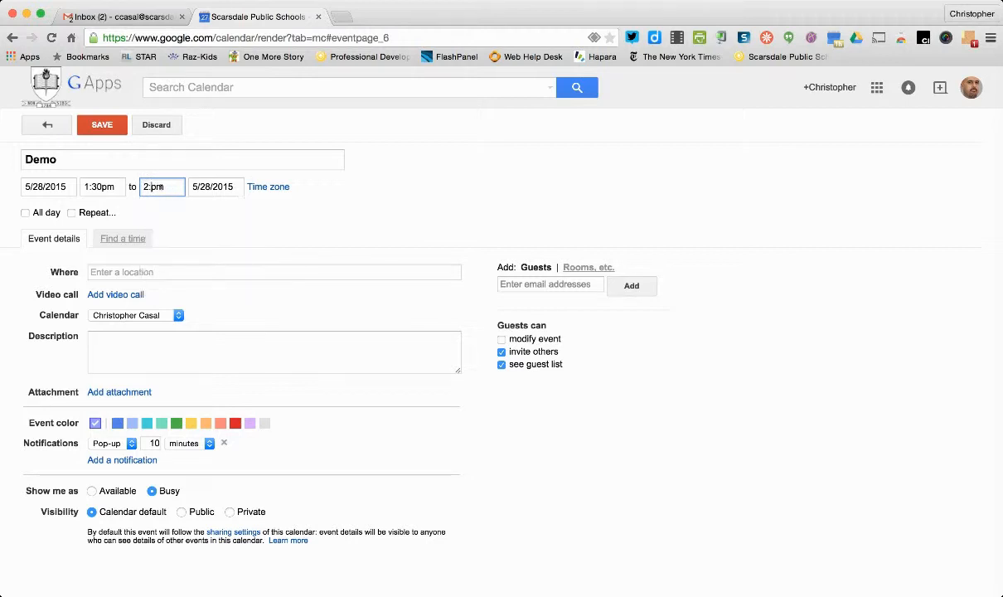
pyautogui.write('37')
pyautogui.click(205, 225)
# Assign the event to the Demo calendar, enter the description "this is test...." and save the event without guests.
pyautogui.click(147, 332)
pyautogui.click(149, 340)
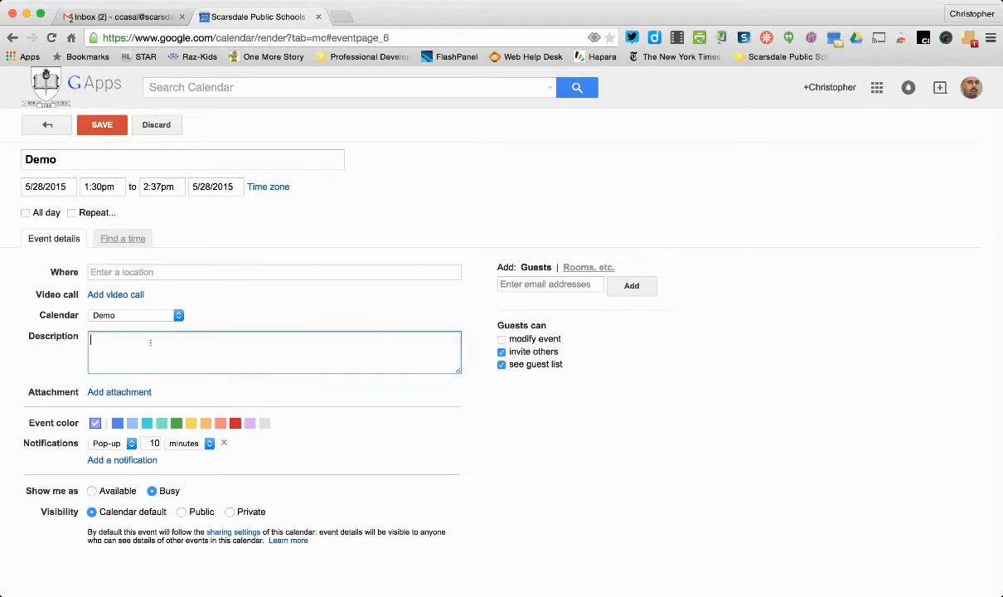
pyautogui.write('this is test....')
pyautogui.click(519, 283)
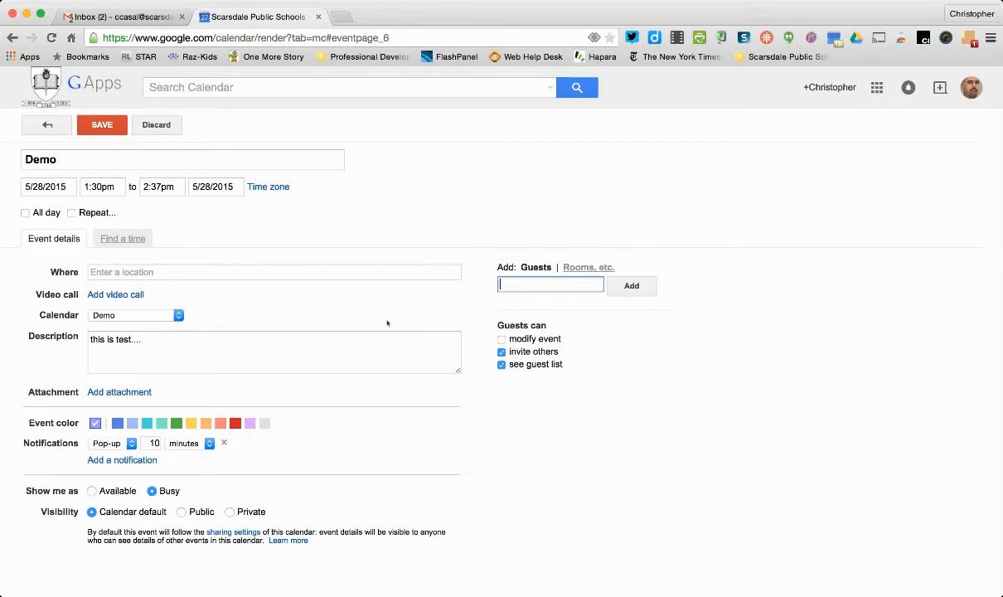
pyautogui.click(112, 128)
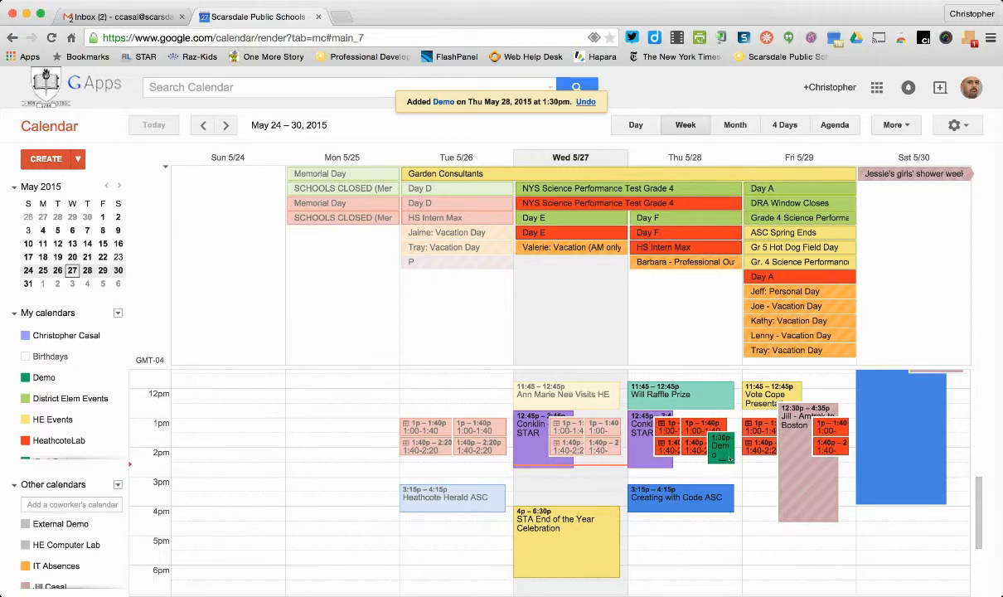
# Show Thursday, May 28, 2015 in day view and examine the Demo event's full details and its summary.
pyautogui.click(638, 126)
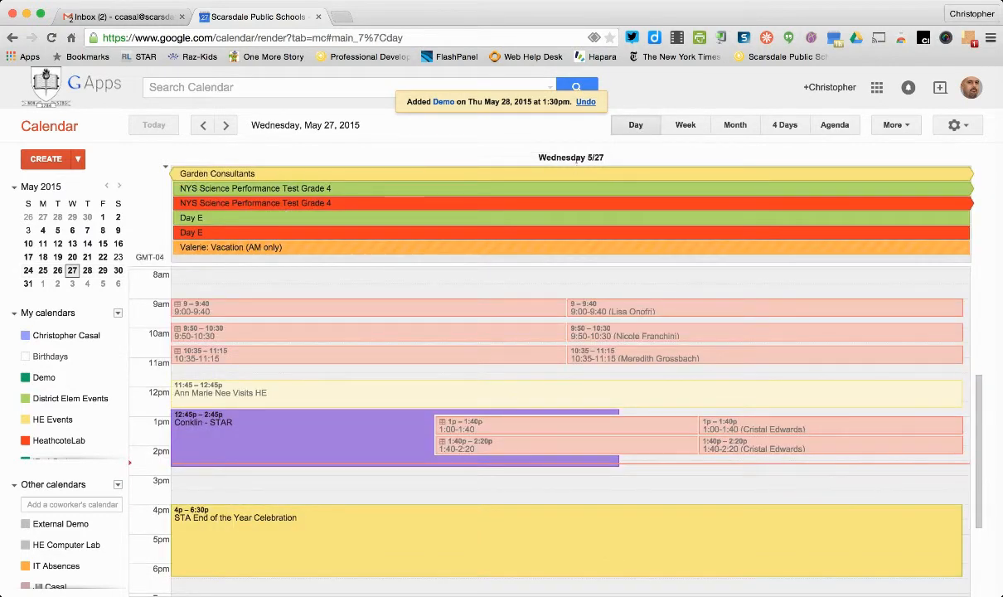
pyautogui.click(226, 125)
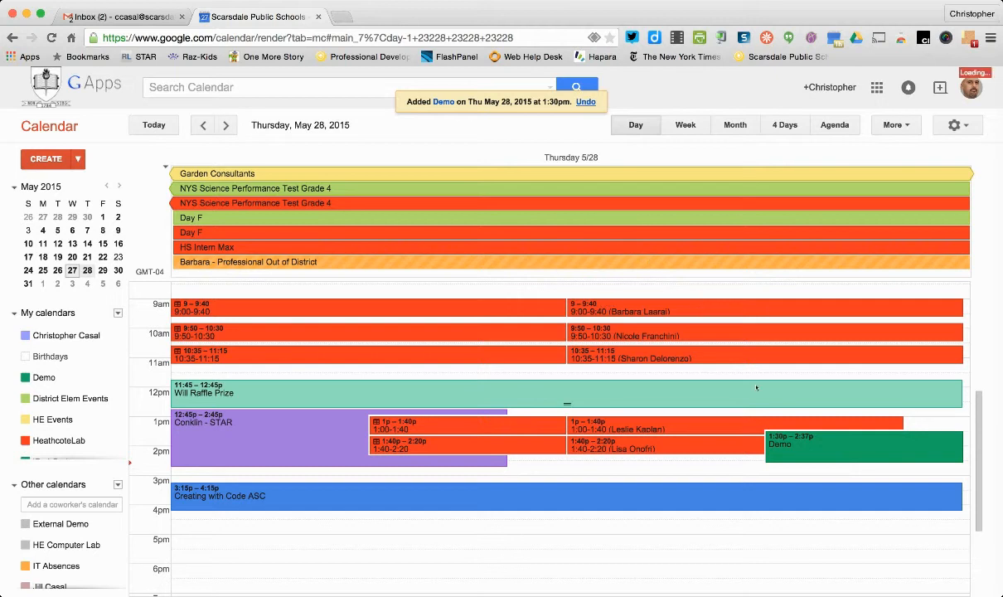
pyautogui.doubleClick(823, 456)
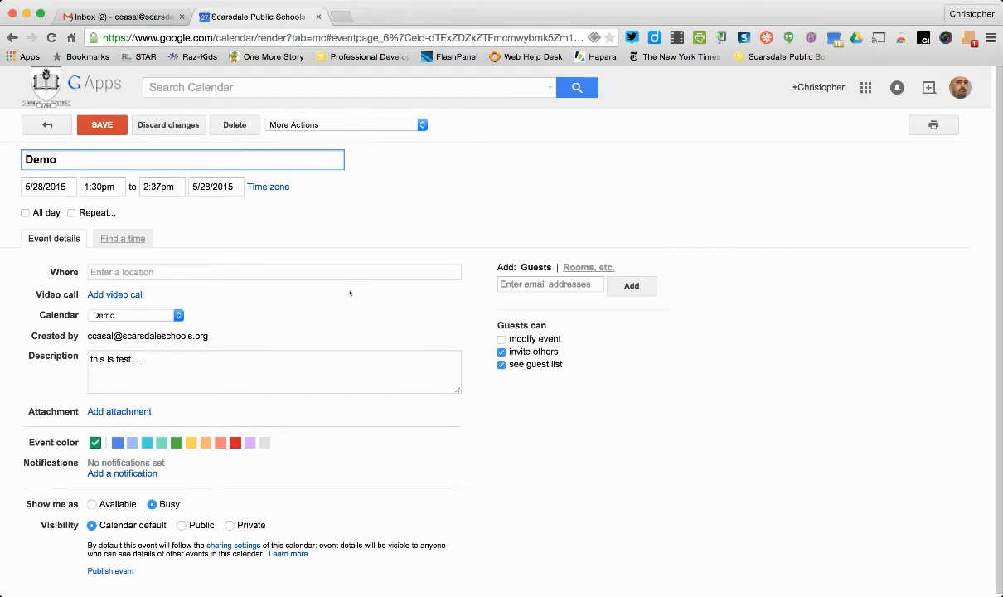
pyautogui.click(174, 322)
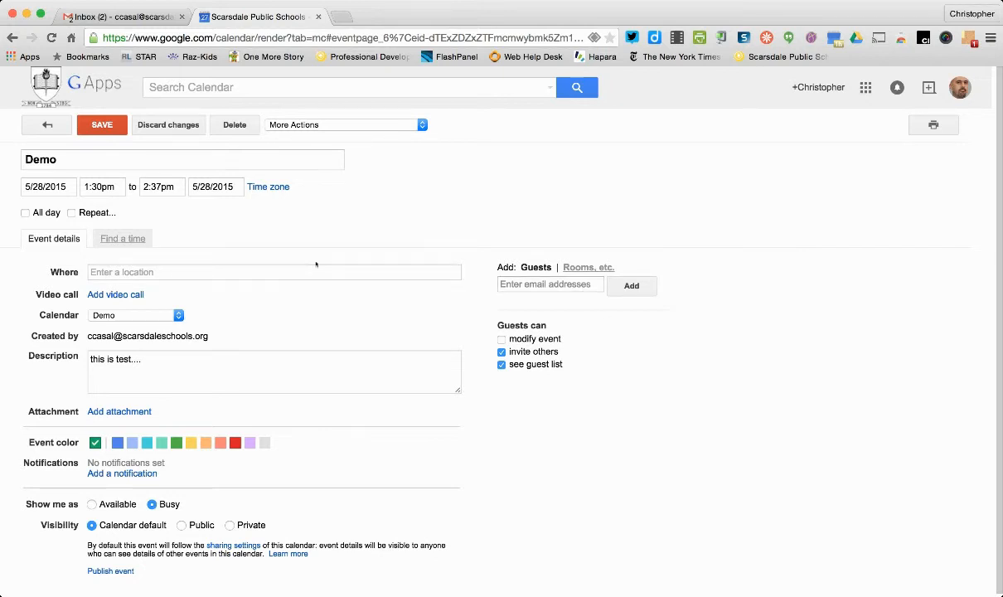
pyautogui.click(48, 125)
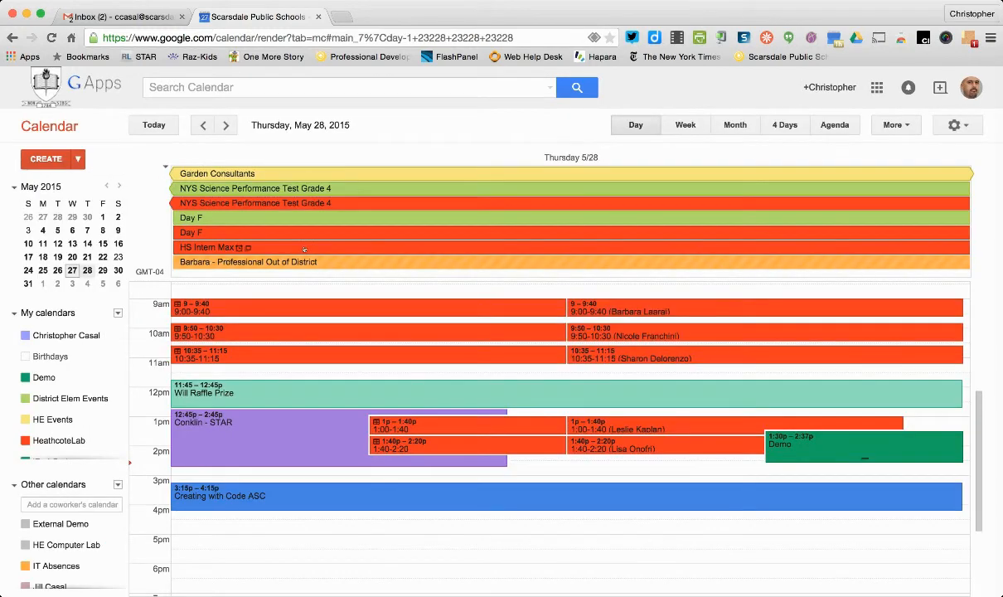
pyautogui.click(871, 450)
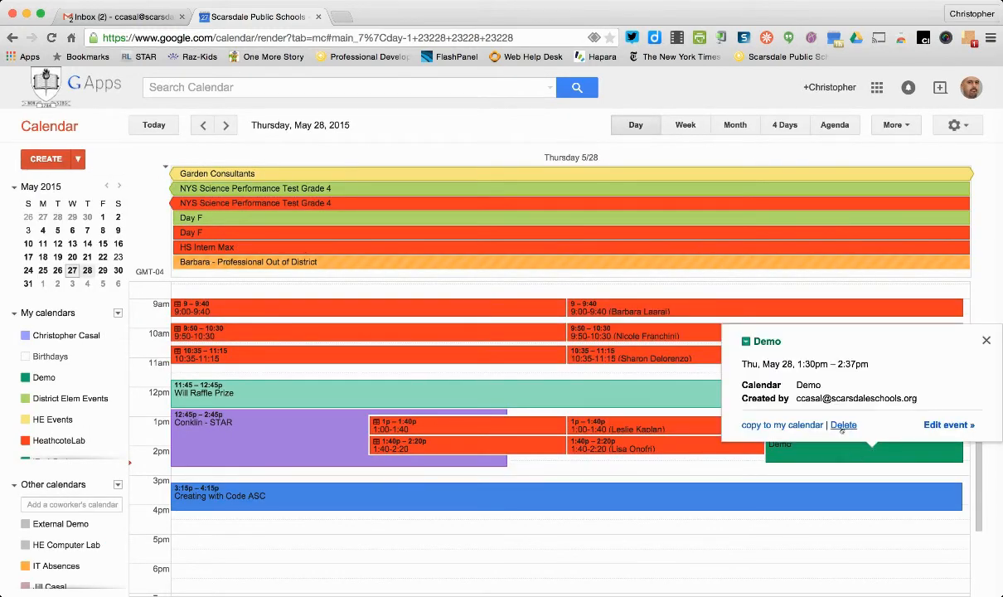
# Delete the Demo event on May 28 and return the calendar to today's date.
pyautogui.click(842, 426)
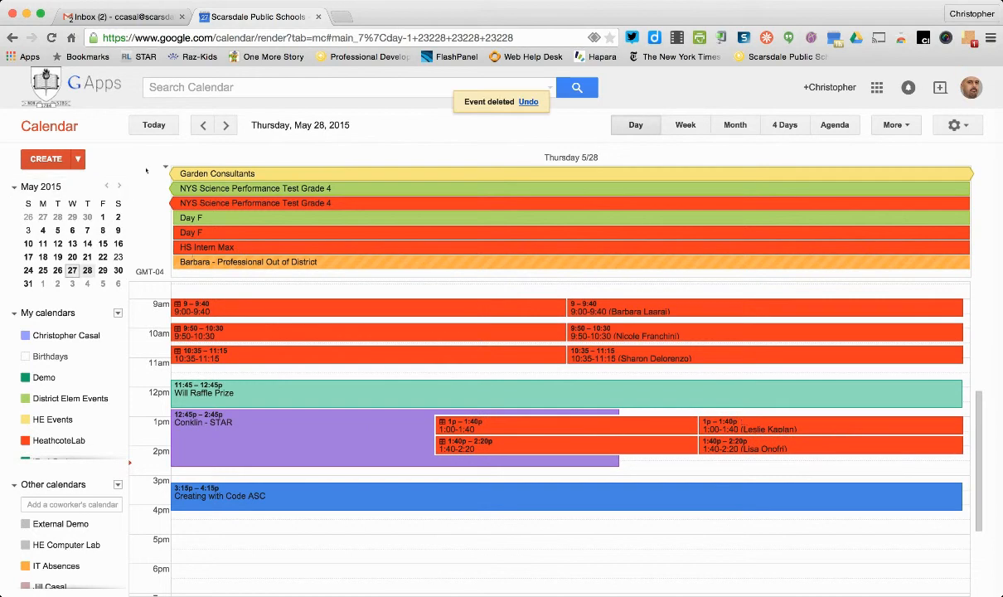
pyautogui.click(136, 121)
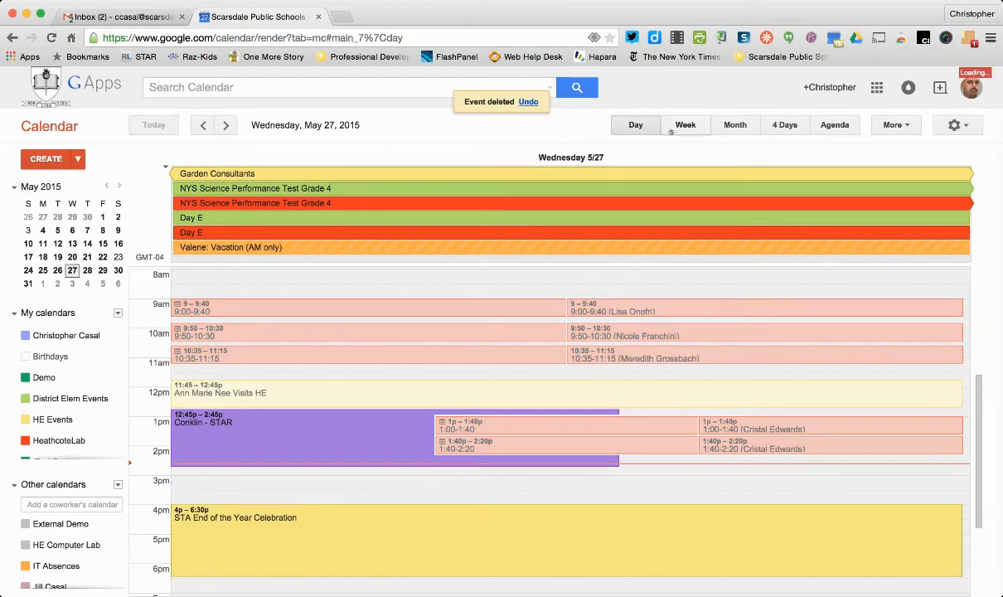
# View the current week and the month of May 2015, finishing in week view.
pyautogui.click(671, 126)
pyautogui.click(720, 127)
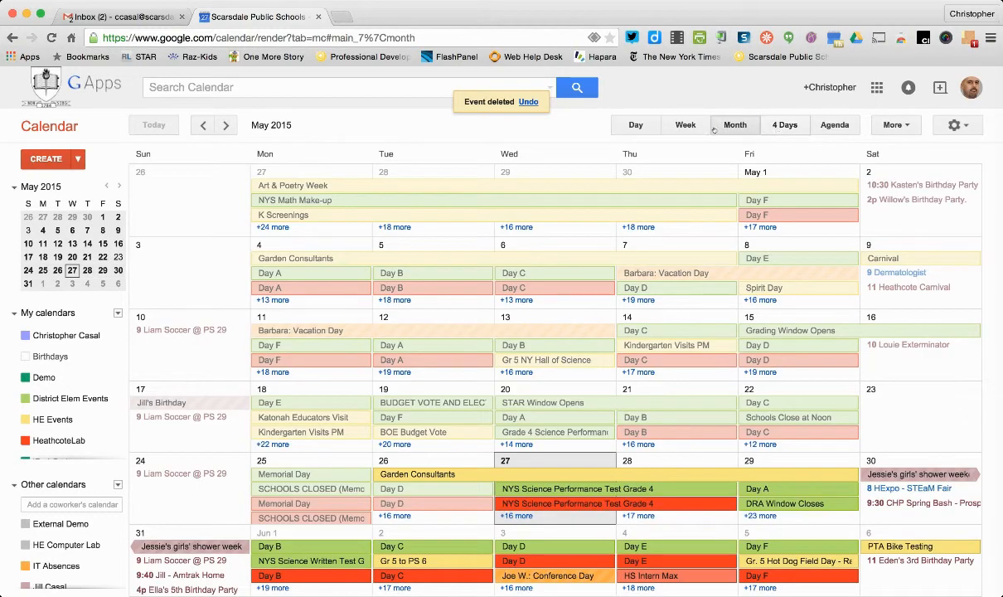
pyautogui.click(685, 126)
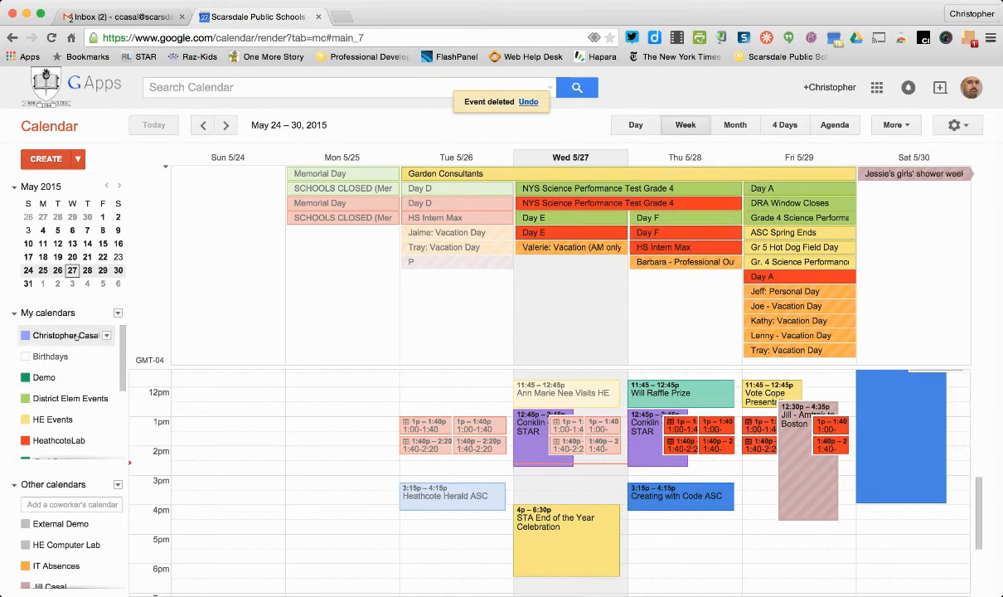
# Examine the options for creating and managing calendars under My calendars and look through the calendars listed there.
pyautogui.click(60, 357)
pyautogui.click(119, 313)
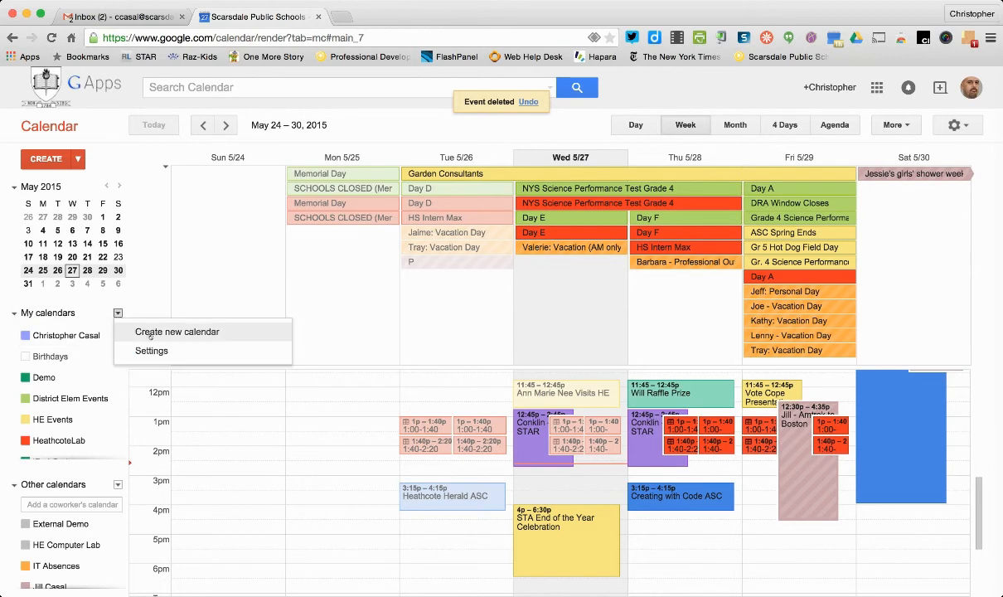
pyautogui.click(118, 314)
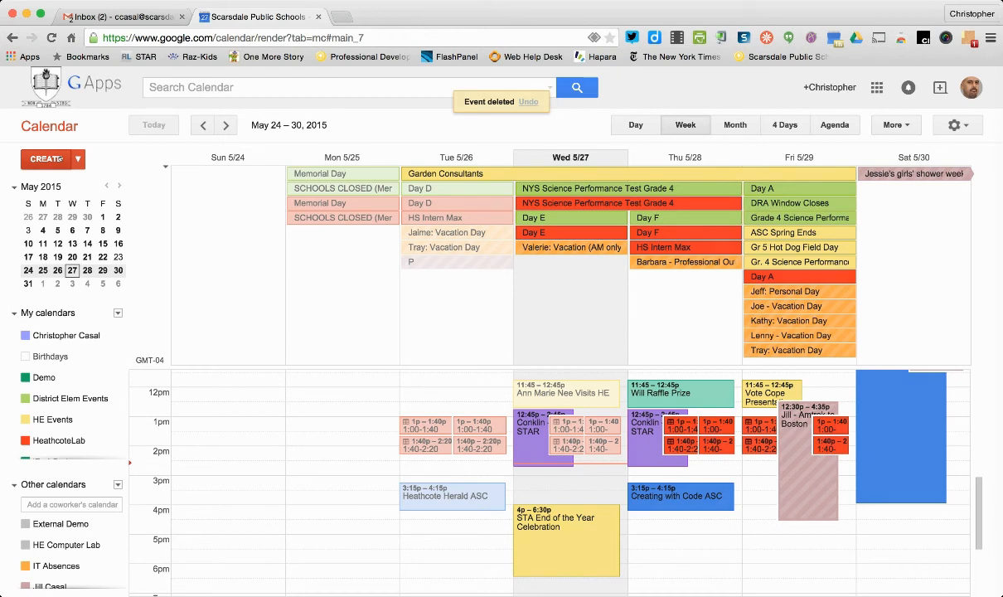
pyautogui.scroll(-2, 52, 424)
pyautogui.scroll(-1, 53, 425)
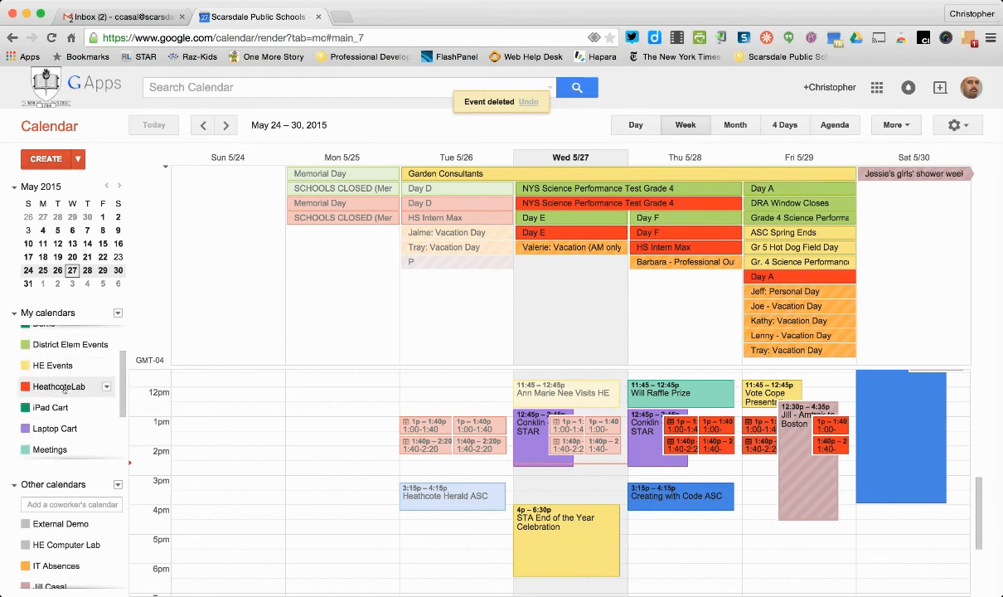